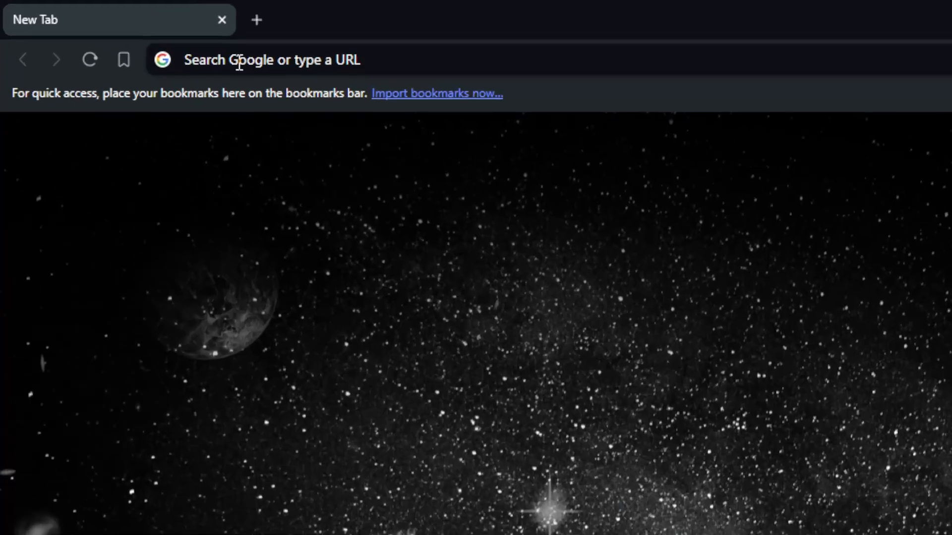
- Go to the squarespace.com website
{"action": "left_click", "coordinate": [120, 30]}
{"action": "type", "text": "squa"}
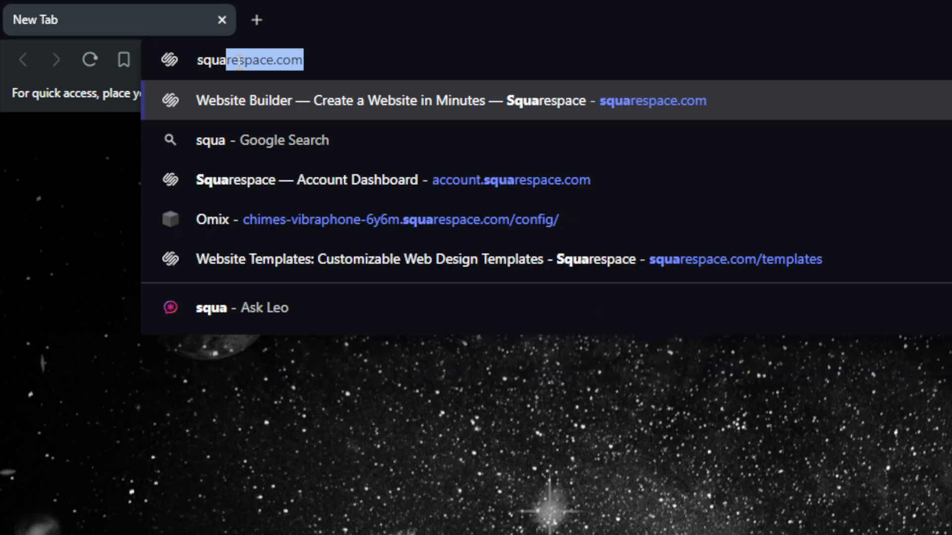
{"action": "type", "text": "respace.com"}
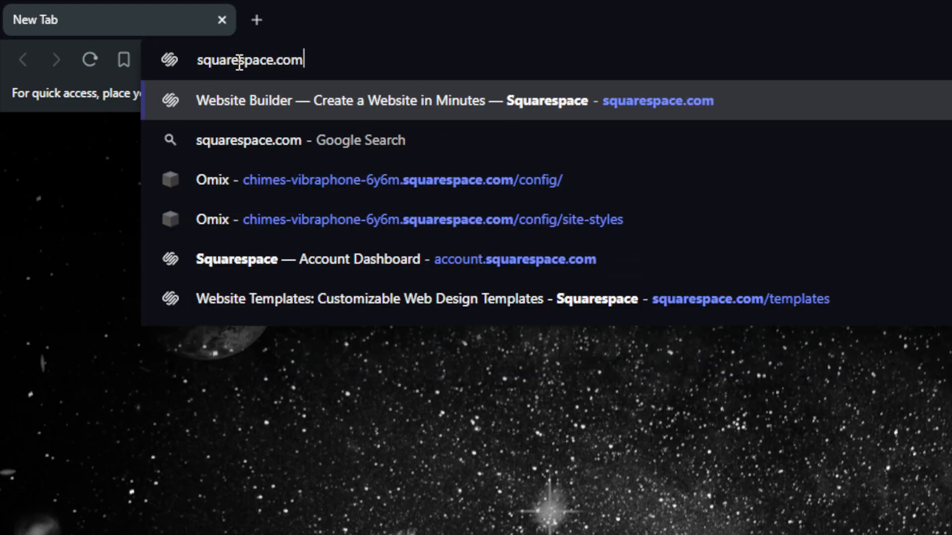
{"action": "key", "text": "Return"}
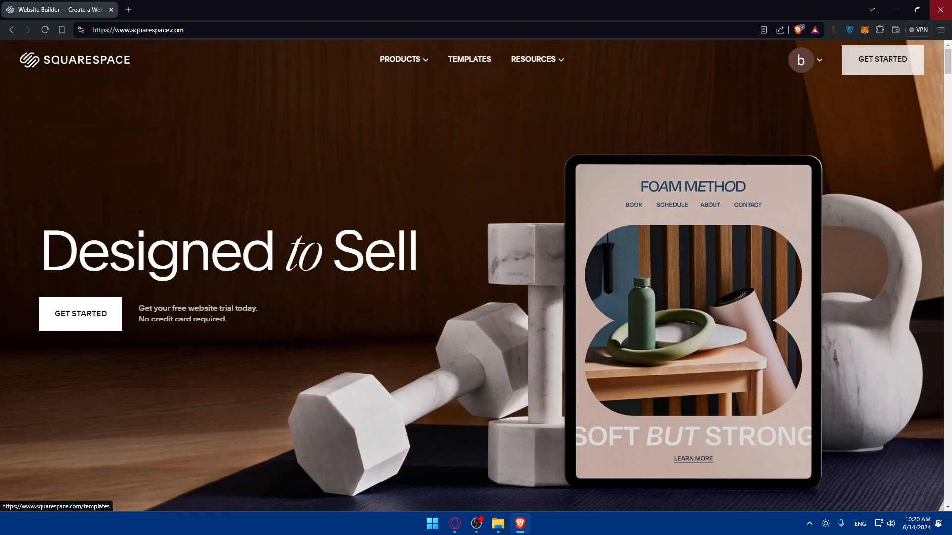
- Go to the account dashboard and open the Omix website for editing
{"action": "left_click", "coordinate": [803, 62]}
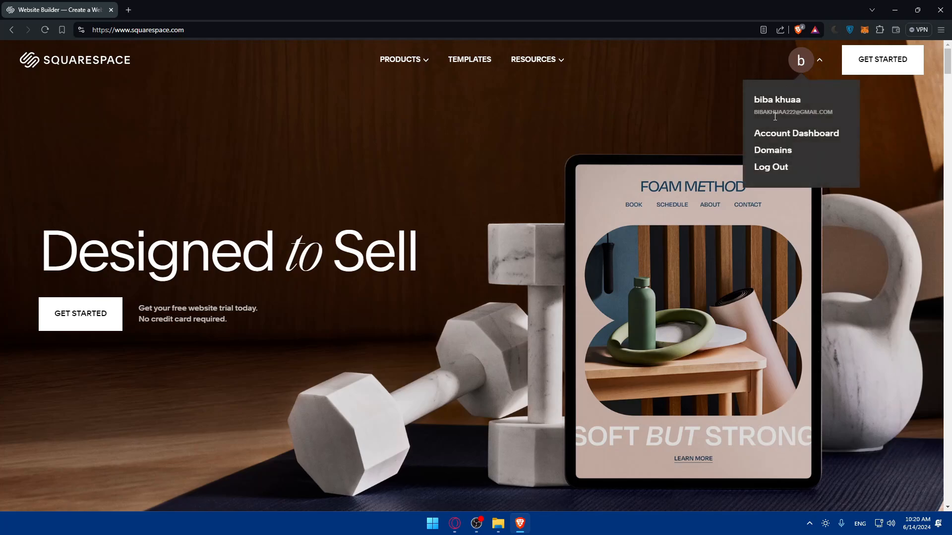
{"action": "left_click", "coordinate": [780, 135]}
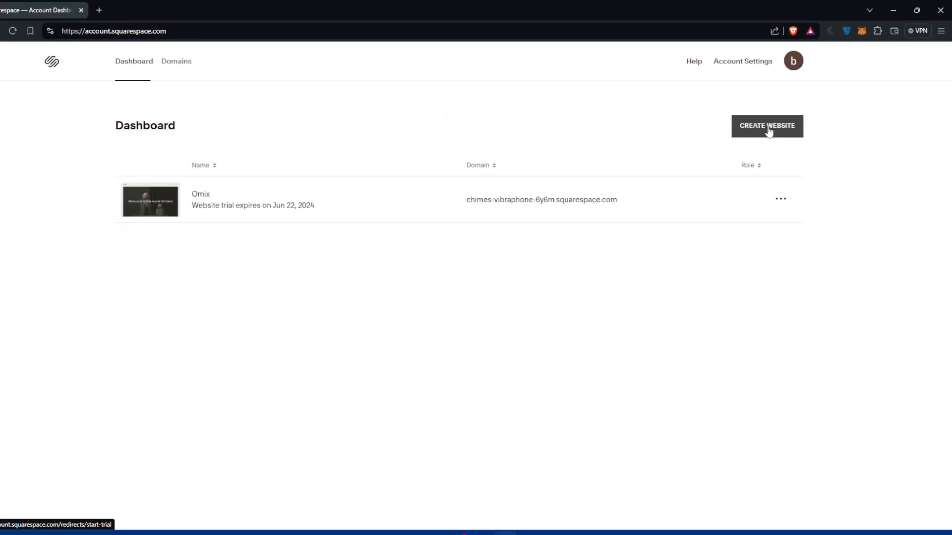
{"action": "left_click", "coordinate": [220, 195]}
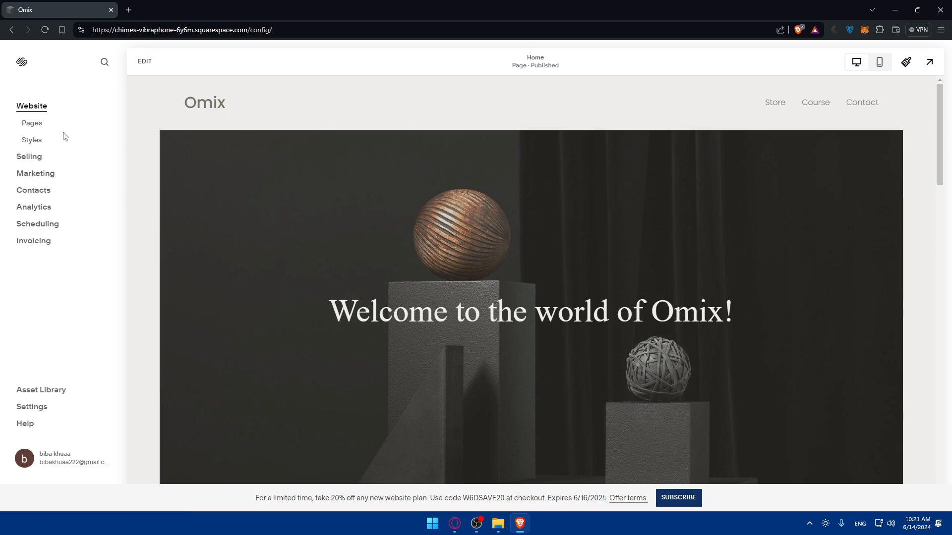
- Open the store's Discounts section under Selling and start adding a new discount
{"action": "left_click", "coordinate": [30, 156]}
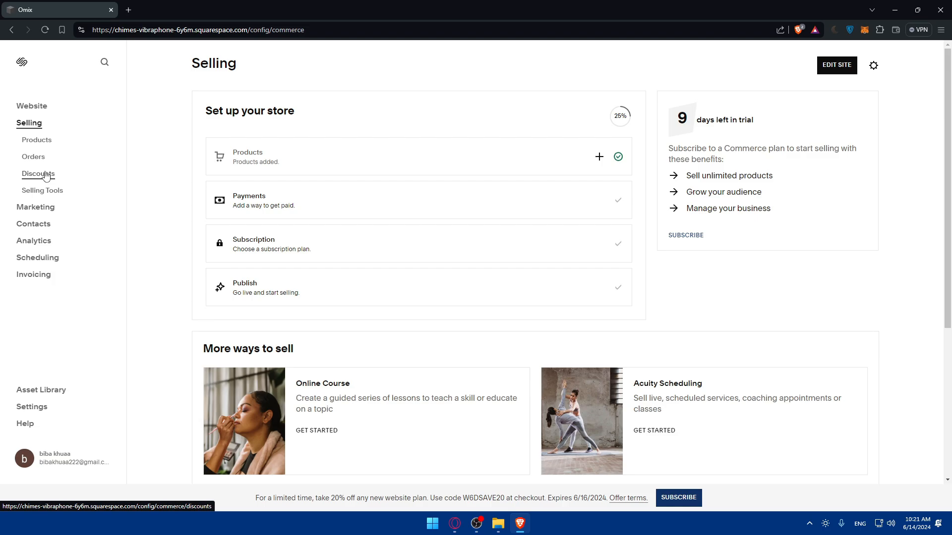
{"action": "left_click", "coordinate": [45, 176]}
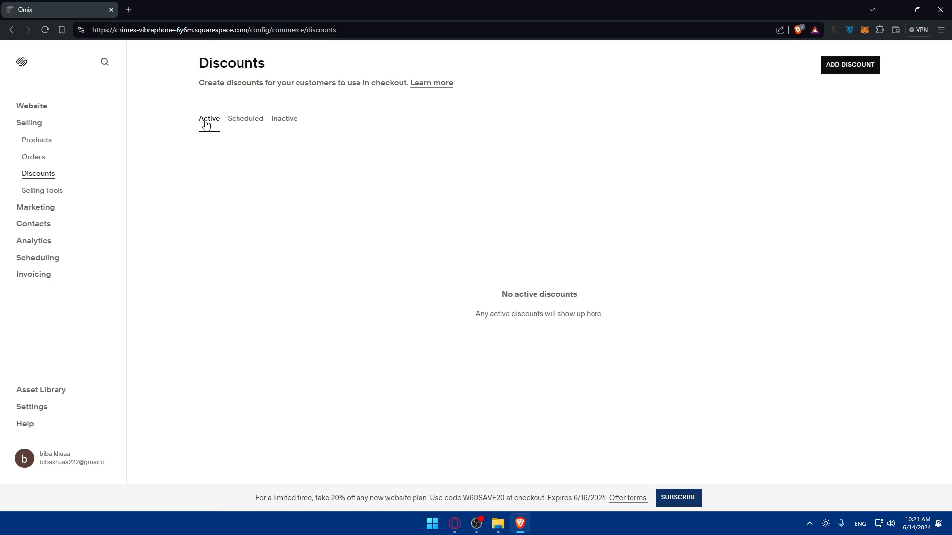
{"action": "mouse_move", "coordinate": [498, 295]}
{"action": "left_mouse_down"}
{"action": "mouse_move", "coordinate": [592, 300]}
{"action": "mouse_move", "coordinate": [499, 295]}
{"action": "left_mouse_up"}
{"action": "left_click", "coordinate": [590, 302]}
{"action": "left_click", "coordinate": [578, 315]}
{"action": "double_click", "coordinate": [545, 327]}
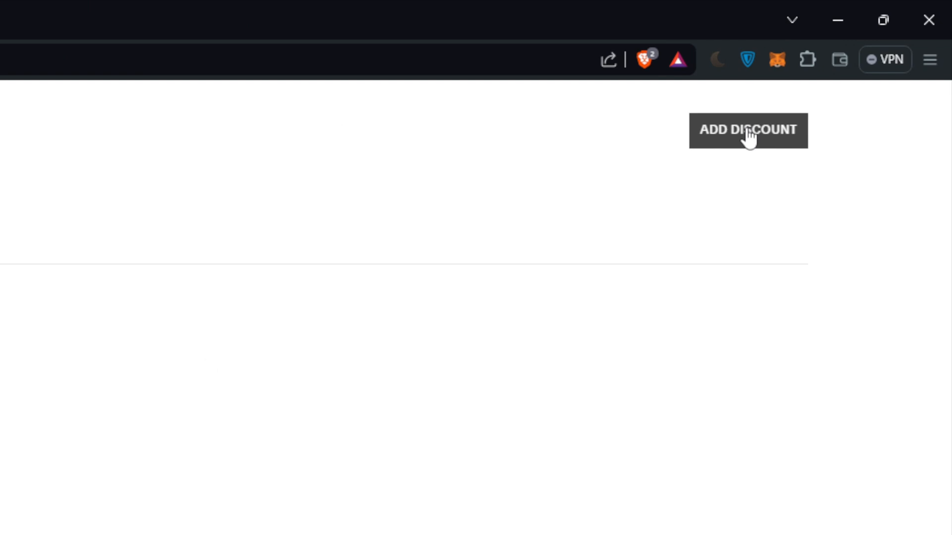
{"action": "left_click", "coordinate": [849, 66]}
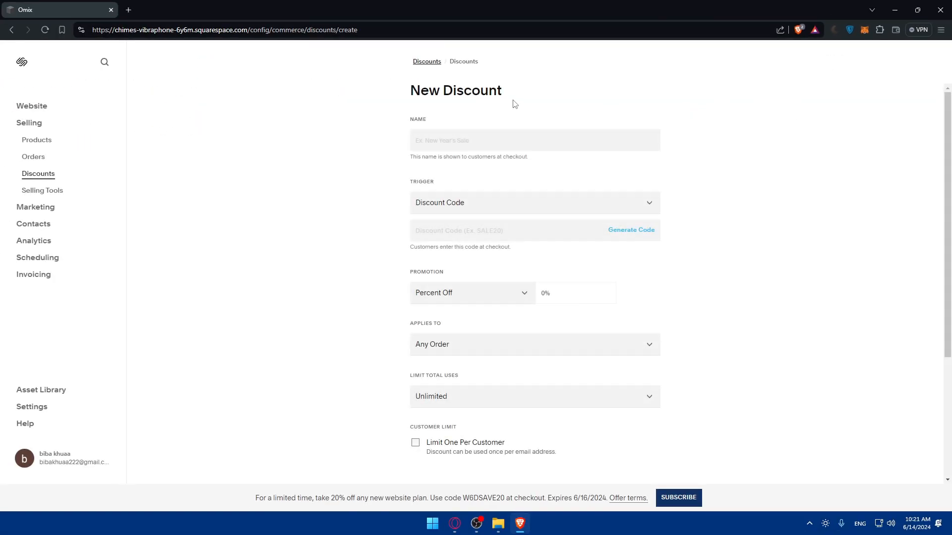
- Name the new discount "Test"
{"action": "scroll", "coordinate": [514, 124], "scroll_direction": "down", "scroll_amount": 4}
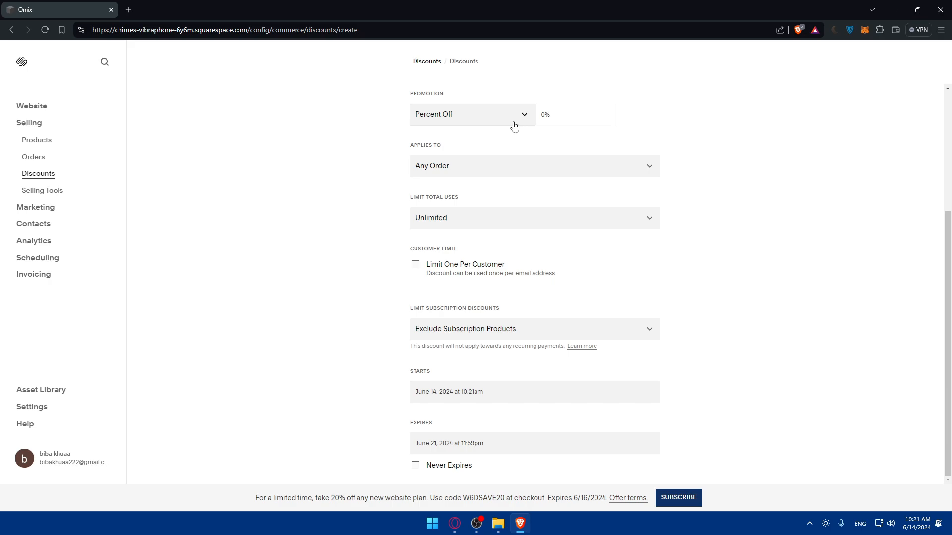
{"action": "scroll", "coordinate": [452, 106], "scroll_direction": "up", "scroll_amount": 4}
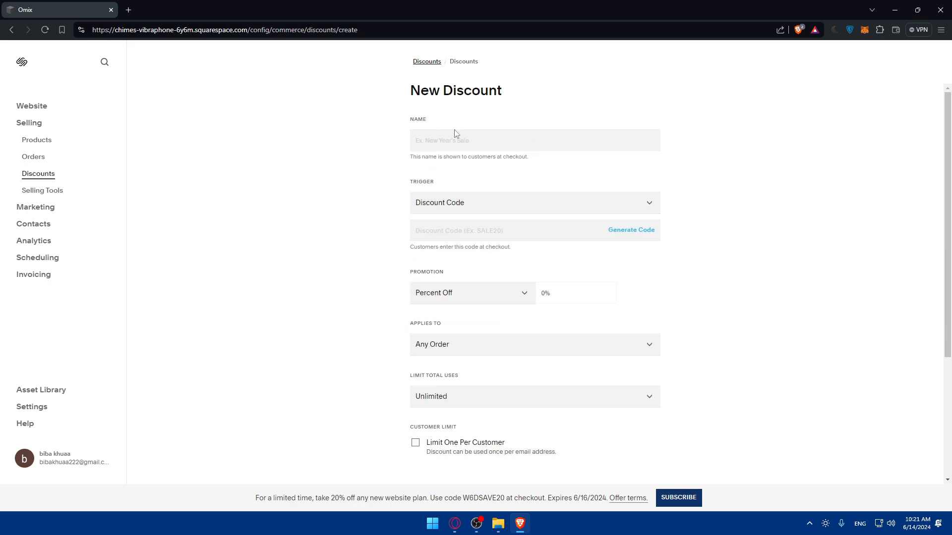
{"action": "left_click", "coordinate": [456, 141]}
{"action": "type", "text": "Test"}
- Try the Automatic Discount trigger and switch the trigger back to Discount Code
{"action": "left_click", "coordinate": [461, 203]}
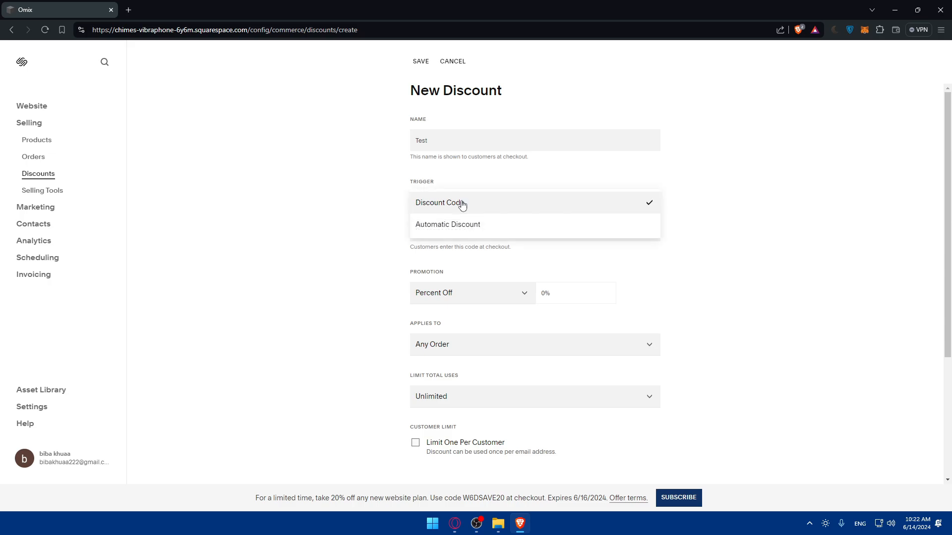
{"action": "left_click", "coordinate": [482, 223]}
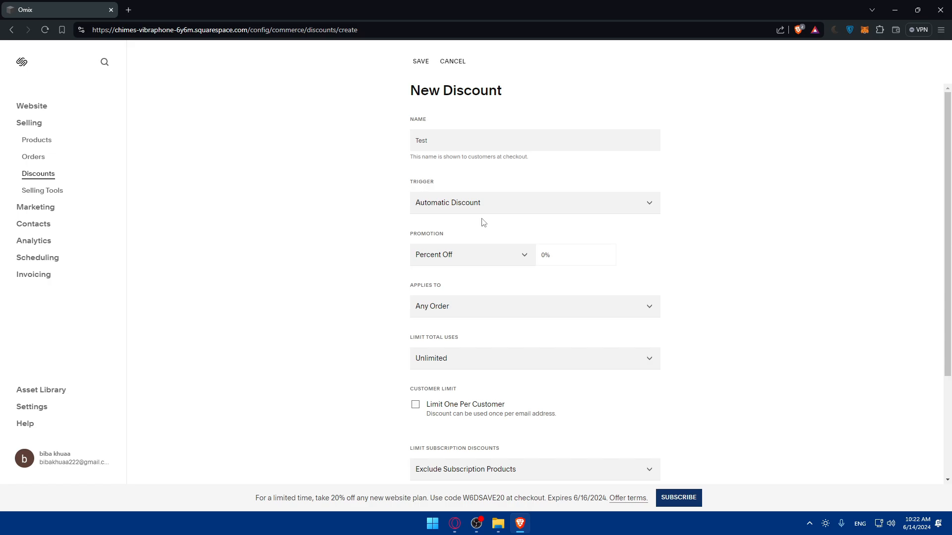
{"action": "left_click", "coordinate": [491, 201]}
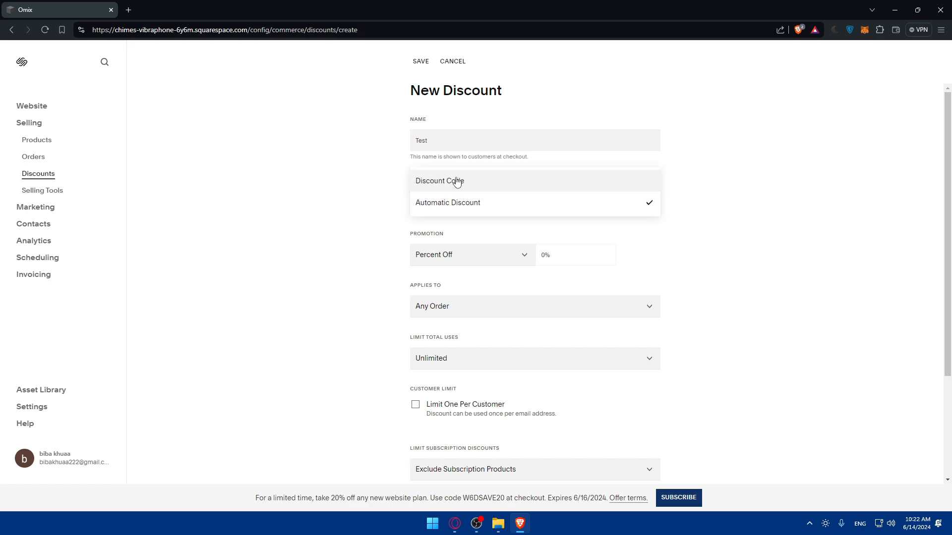
{"action": "left_click", "coordinate": [453, 182]}
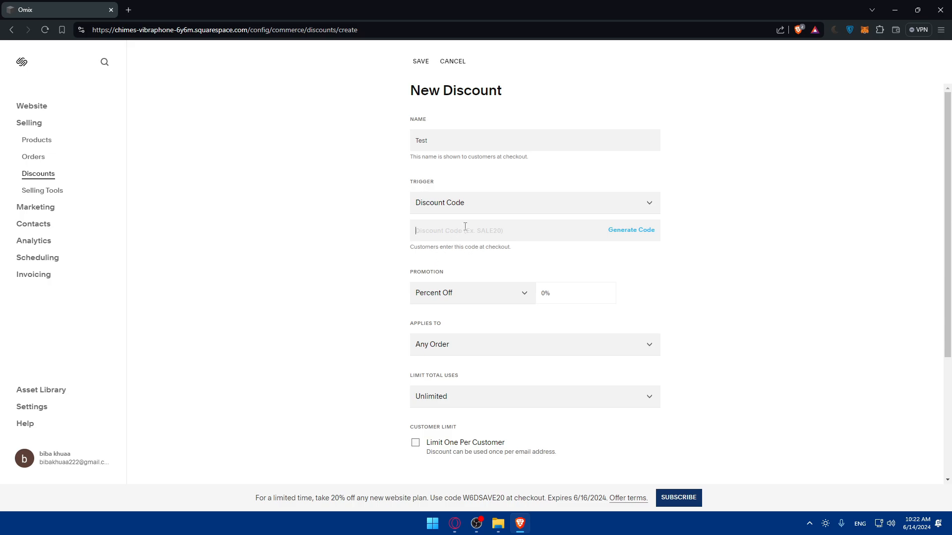
- Generate a discount code and replace it with the custom code 2K24SALE
{"action": "left_click", "coordinate": [641, 230]}
{"action": "left_click_drag", "start_coordinate": [508, 231], "coordinate": [386, 227]}
{"action": "left_click", "coordinate": [445, 229]}
{"action": "left_click_drag", "start_coordinate": [445, 229], "coordinate": [393, 231]}
{"action": "key", "text": "BackSpace"}
{"action": "type", "text": "2k"}
{"action": "key", "text": "BackSpace"}
{"action": "key", "text": "BackSpace"}
{"action": "type", "text": "2K24SALE"}
{"action": "left_click_drag", "start_coordinate": [454, 236], "coordinate": [361, 225]}
{"action": "left_click", "coordinate": [388, 226]}
- Try the Amount Off and Free Shipping promotion types and return the promotion to Percent Off
{"action": "left_click", "coordinate": [469, 293]}
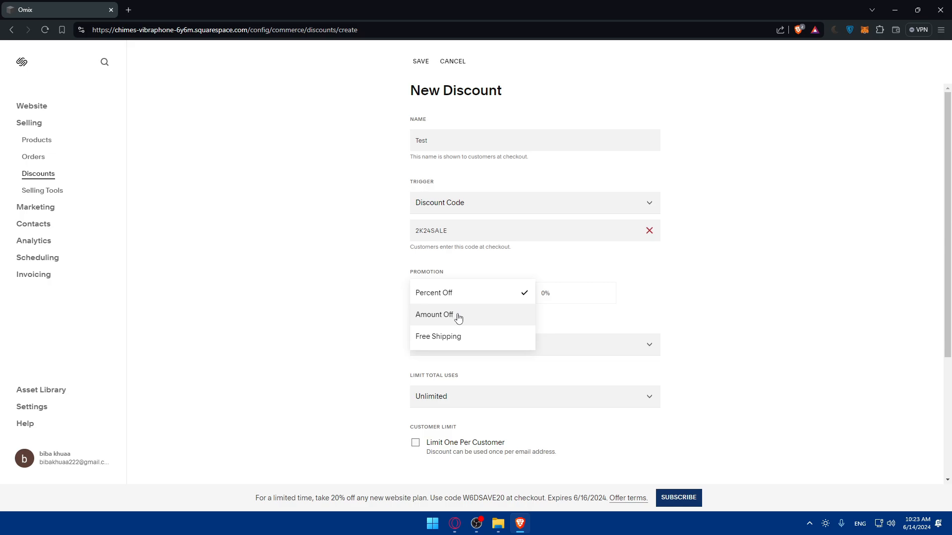
{"action": "left_click", "coordinate": [456, 316]}
{"action": "left_click", "coordinate": [458, 295]}
{"action": "left_click", "coordinate": [452, 315]}
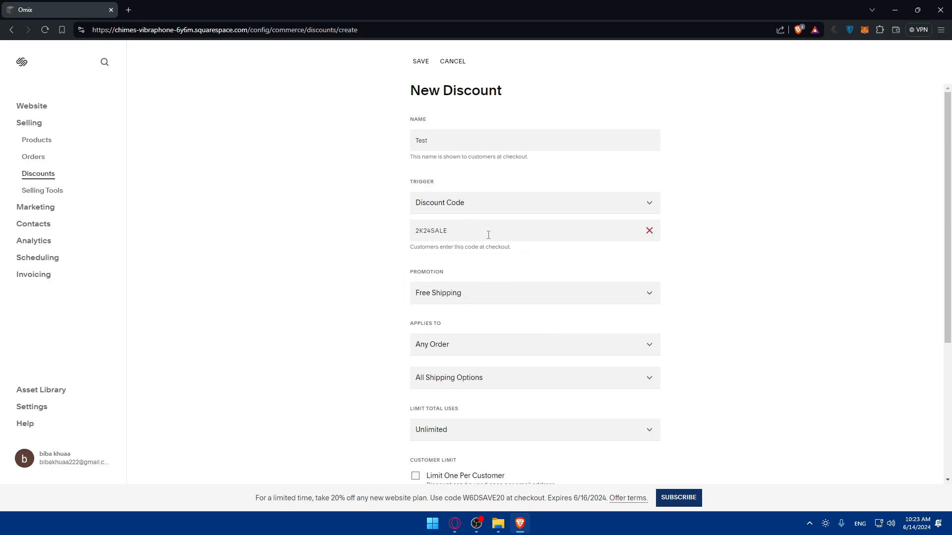
{"action": "left_click_drag", "start_coordinate": [486, 232], "coordinate": [364, 238]}
{"action": "left_click", "coordinate": [364, 238]}
{"action": "left_click_drag", "start_coordinate": [474, 232], "coordinate": [390, 232]}
{"action": "left_click_drag", "start_coordinate": [449, 232], "coordinate": [406, 233]}
{"action": "left_click", "coordinate": [432, 231]}
{"action": "left_click", "coordinate": [488, 297]}
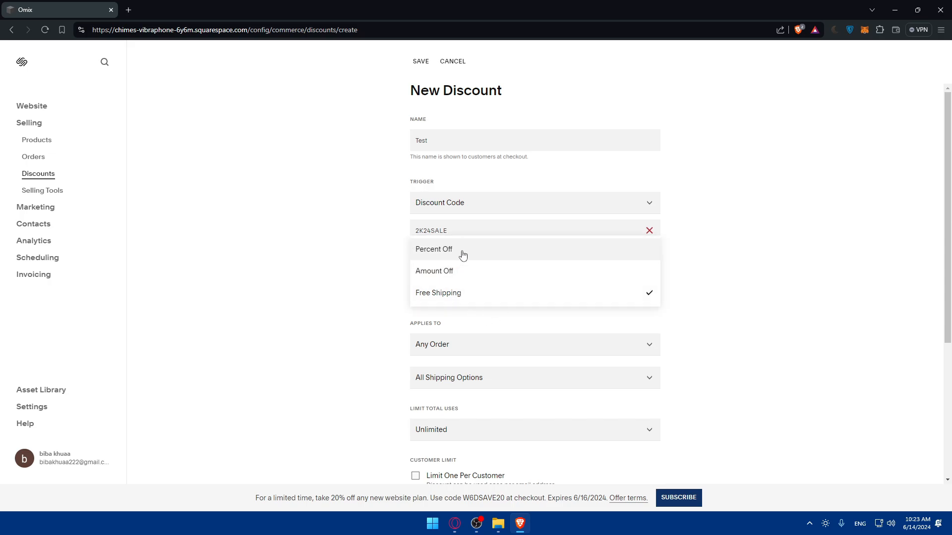
{"action": "left_click", "coordinate": [455, 278]}
{"action": "left_click", "coordinate": [568, 290]}
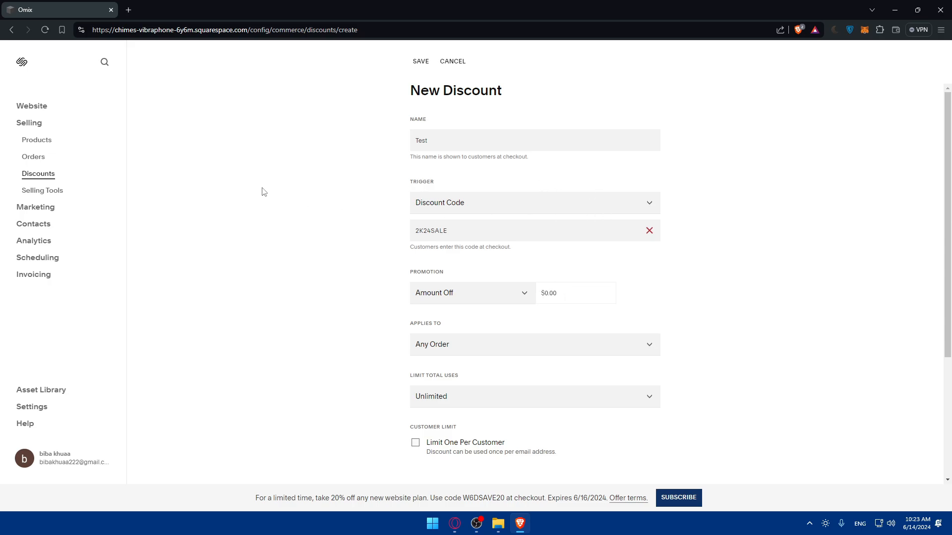
{"action": "left_click", "coordinate": [487, 293]}
{"action": "left_click", "coordinate": [430, 270]}
- Set the Percent Off promotion to 10%
{"action": "left_click", "coordinate": [591, 292]}
{"action": "left_click", "coordinate": [562, 290]}
{"action": "type", "text": "10"}
{"action": "left_click", "coordinate": [329, 318]}
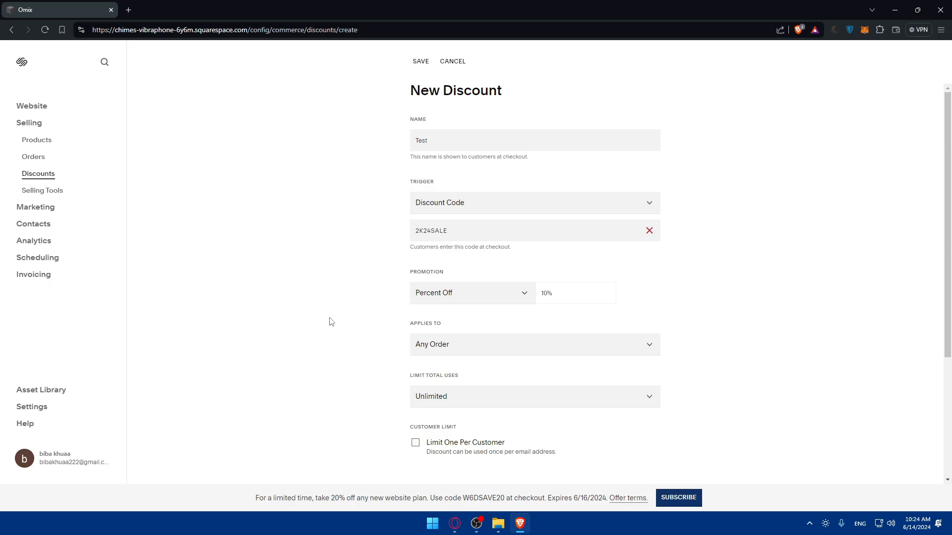
- Limit the discount to orders over $50.00 and switch its scope to Single Product
{"action": "left_click", "coordinate": [455, 351]}
{"action": "left_click", "coordinate": [456, 351]}
{"action": "scroll", "coordinate": [495, 354], "scroll_direction": "down", "scroll_amount": 3}
{"action": "scroll", "coordinate": [493, 357], "scroll_direction": "up", "scroll_amount": 1}
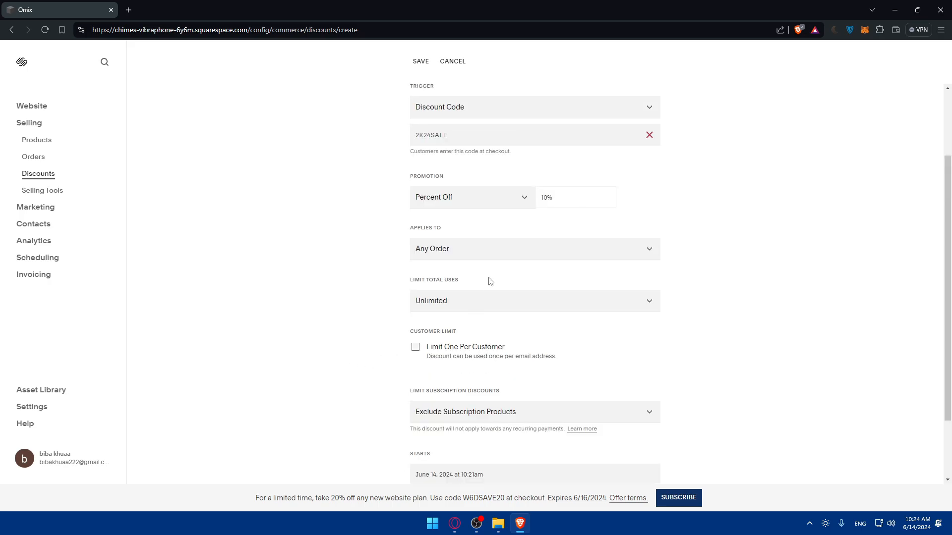
{"action": "left_click", "coordinate": [479, 254]}
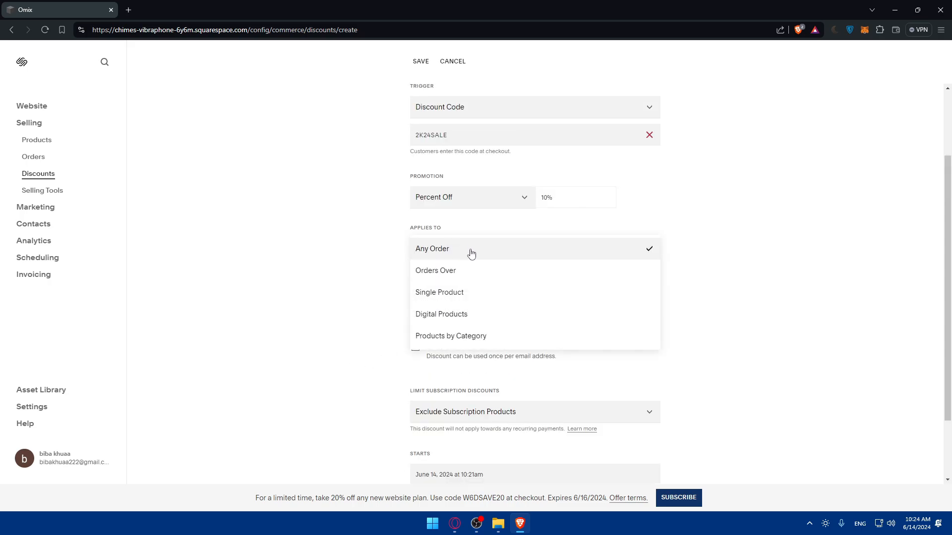
{"action": "left_click", "coordinate": [460, 270]}
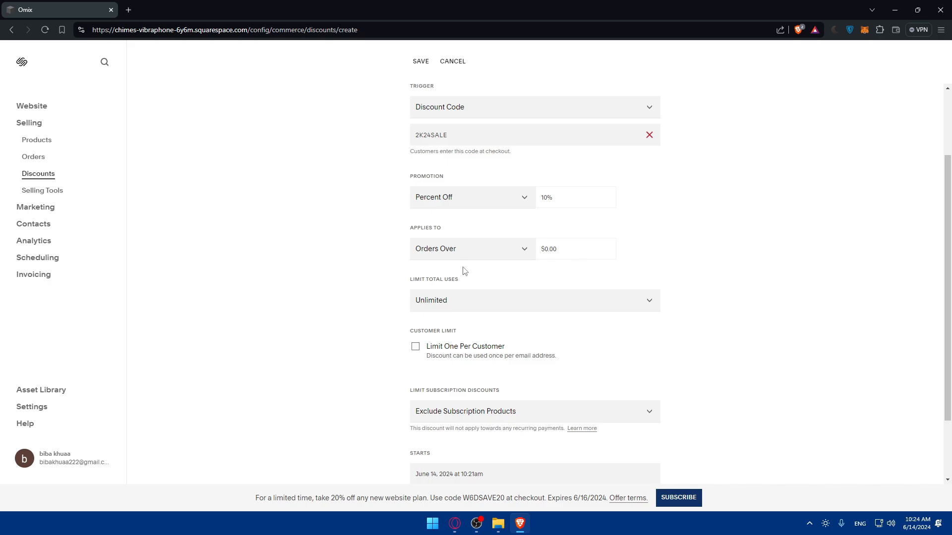
{"action": "left_click", "coordinate": [567, 252]}
{"action": "left_click", "coordinate": [480, 251]}
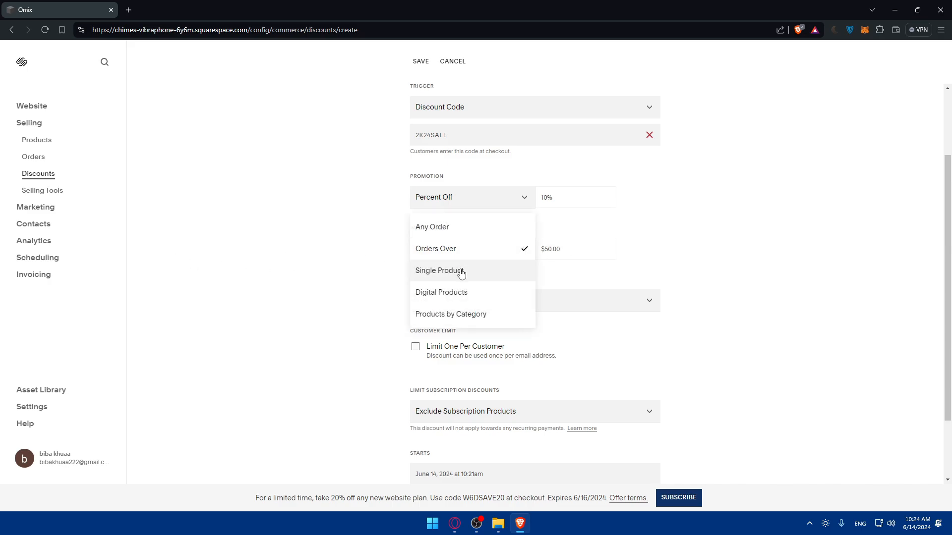
{"action": "left_click", "coordinate": [460, 273]}
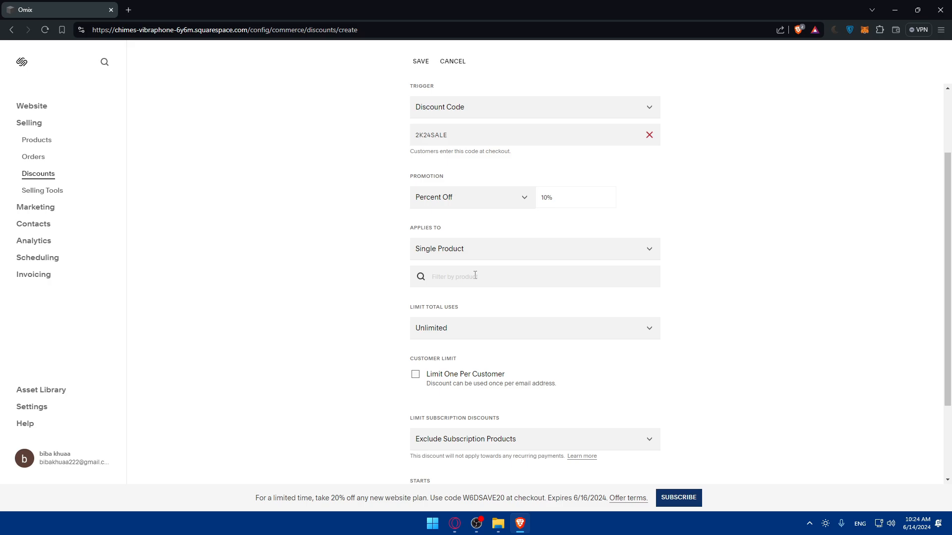
- Set the Percent Off promotion to 20%
{"action": "left_click", "coordinate": [553, 193]}
{"action": "type", "text": "20"}
{"action": "left_click", "coordinate": [329, 209]}
- Find the product "test" and choose it as the single product the discount applies to
{"action": "left_click", "coordinate": [471, 250]}
{"action": "left_click", "coordinate": [357, 263]}
{"action": "left_click", "coordinate": [449, 283]}
{"action": "type", "text": "tes"}
{"action": "left_click", "coordinate": [452, 305]}
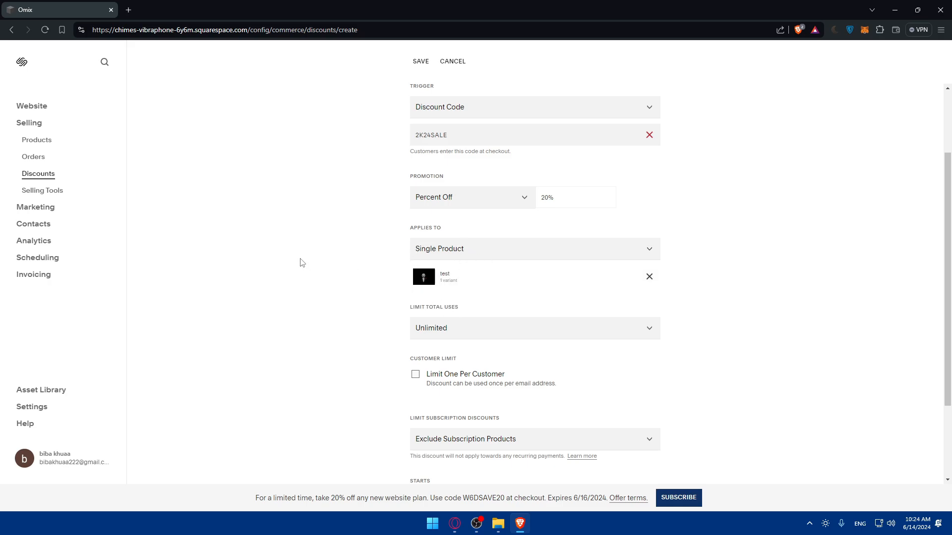
- Try applying the discount to Digital Products and Products by Category, and return the scope to Any Order
{"action": "left_click", "coordinate": [415, 250]}
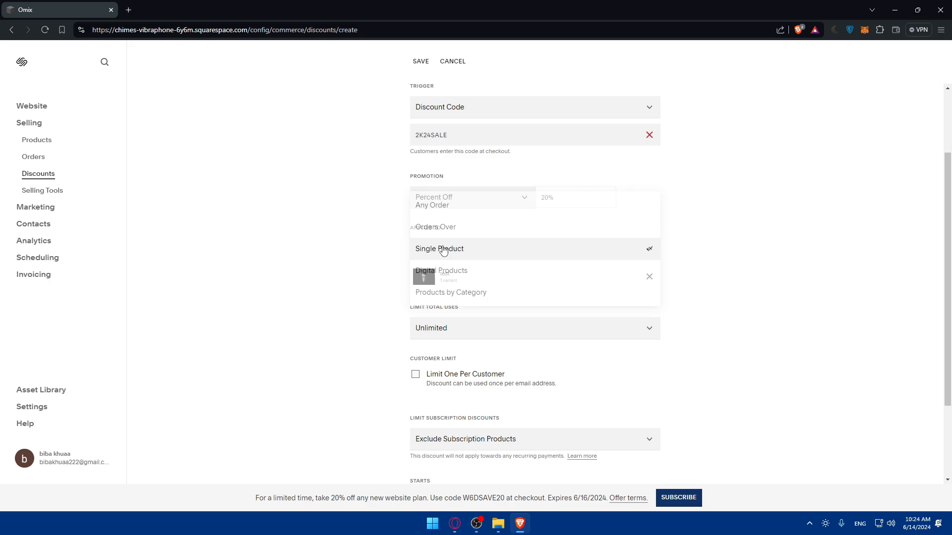
{"action": "left_click", "coordinate": [449, 276]}
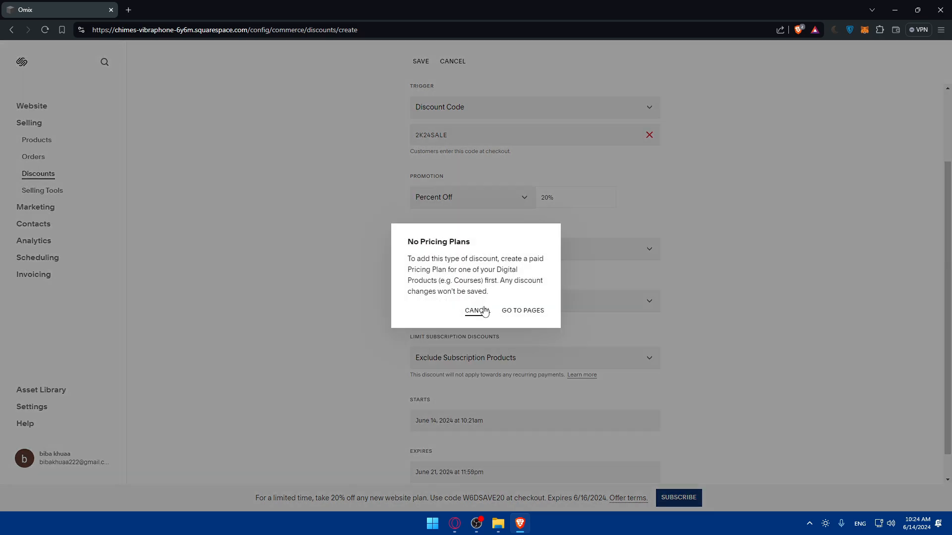
{"action": "left_click", "coordinate": [467, 310]}
{"action": "left_click", "coordinate": [471, 252]}
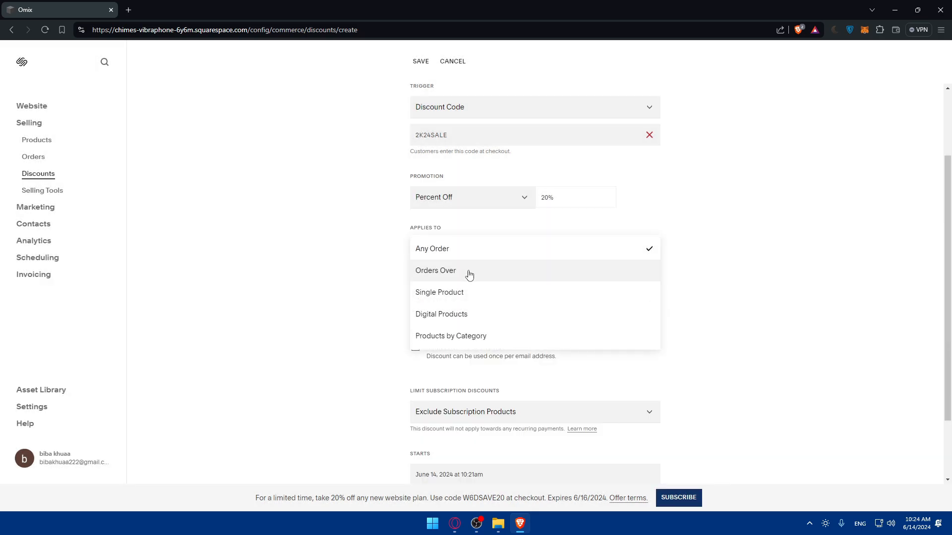
{"action": "left_click", "coordinate": [469, 337]}
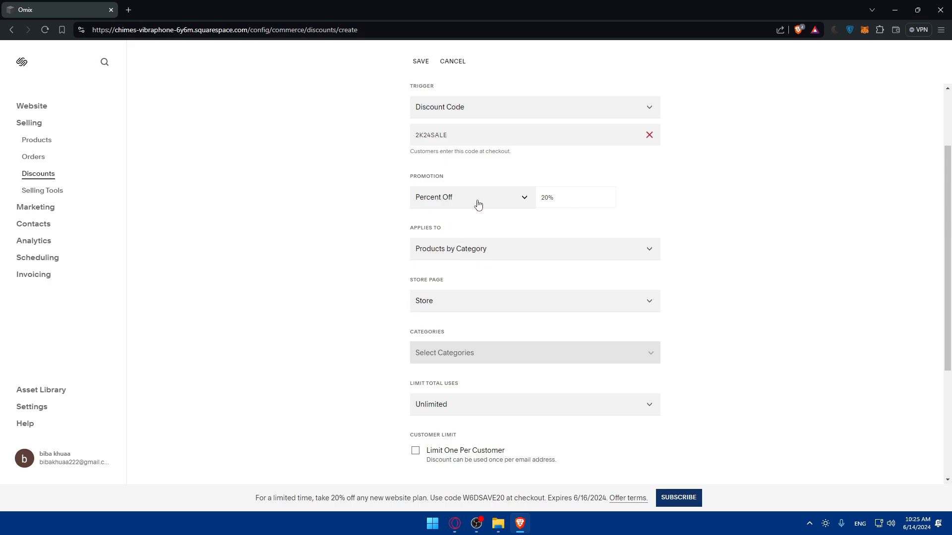
{"action": "left_click", "coordinate": [496, 249]}
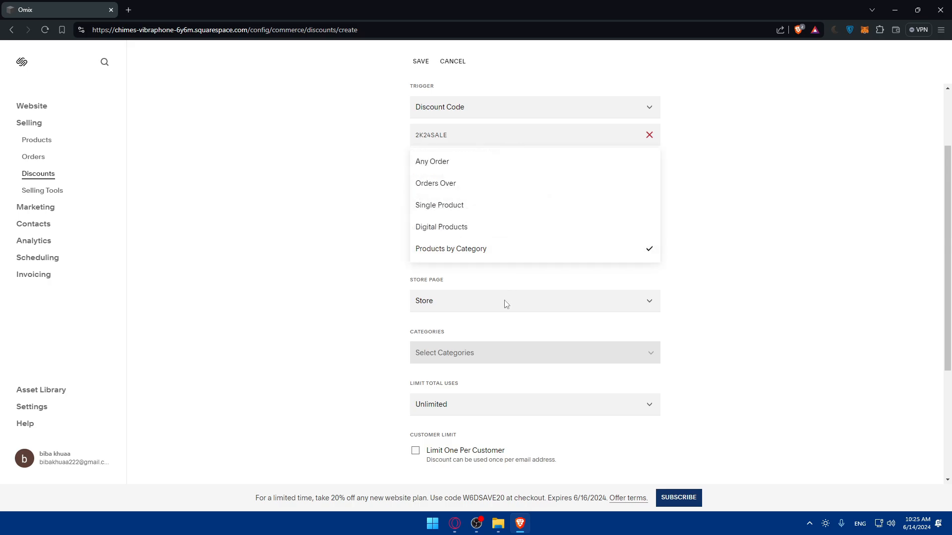
{"action": "left_click", "coordinate": [474, 171]}
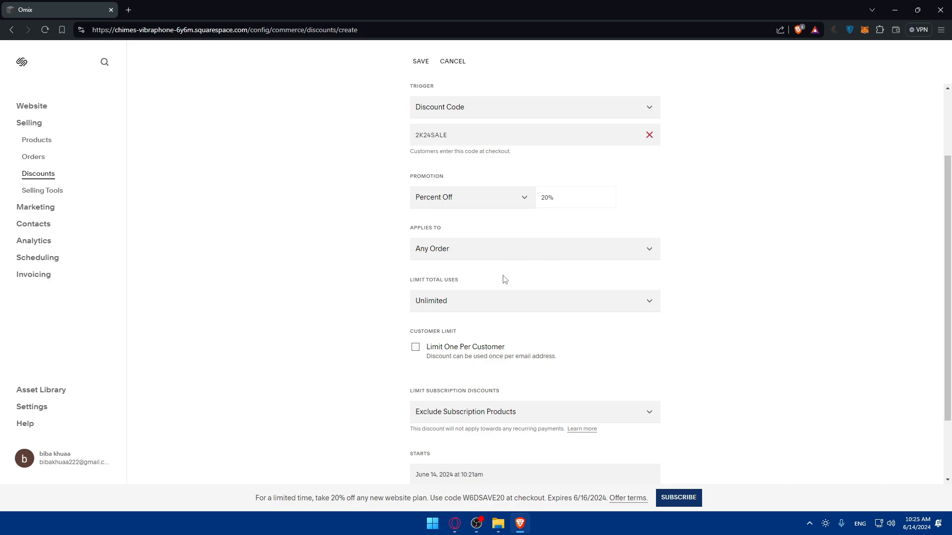
- Look at the available options for limiting the discount's total uses
{"action": "left_click", "coordinate": [456, 301]}
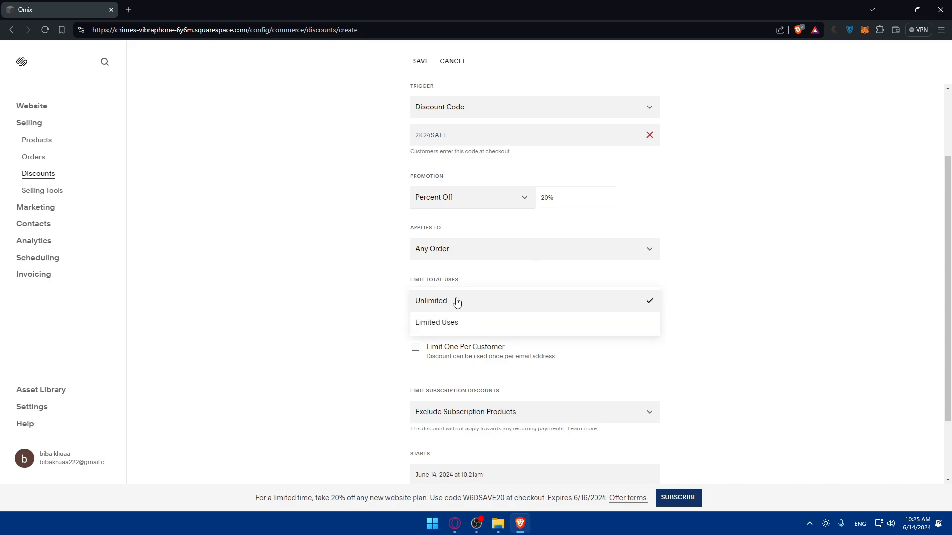
{"action": "left_click", "coordinate": [380, 295]}
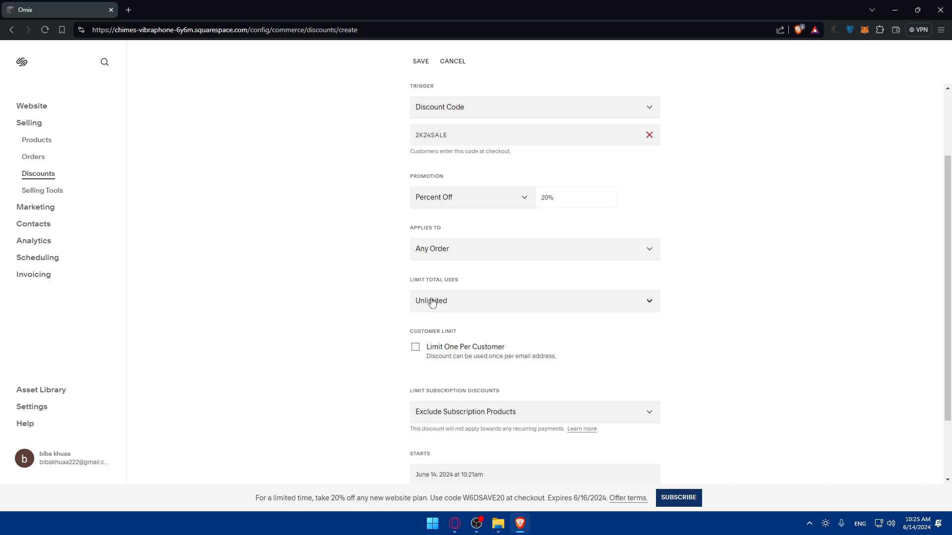
- Restrict the discount's total uses with the Limited Uses option and set the limit to 50
{"action": "scroll", "coordinate": [431, 303], "scroll_direction": "up", "scroll_amount": 2}
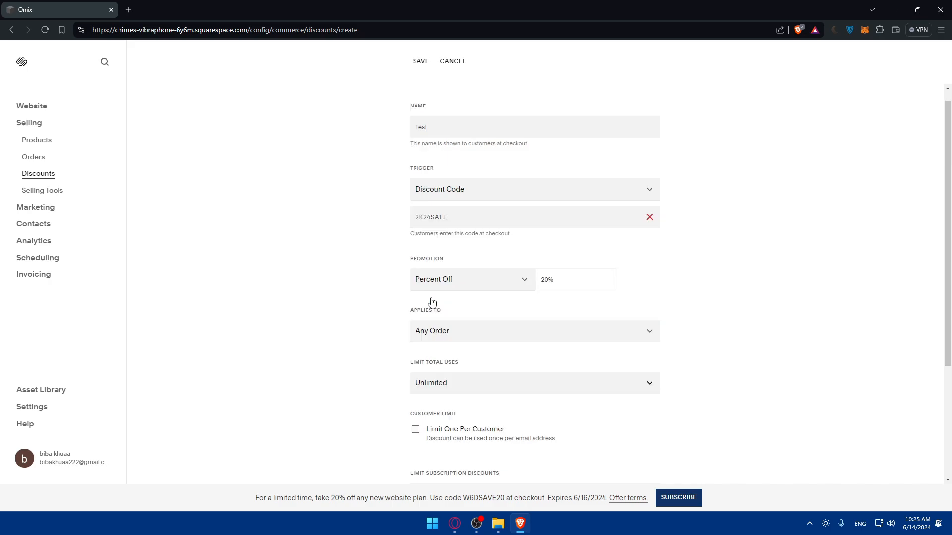
{"action": "scroll", "coordinate": [476, 299], "scroll_direction": "down", "scroll_amount": 3}
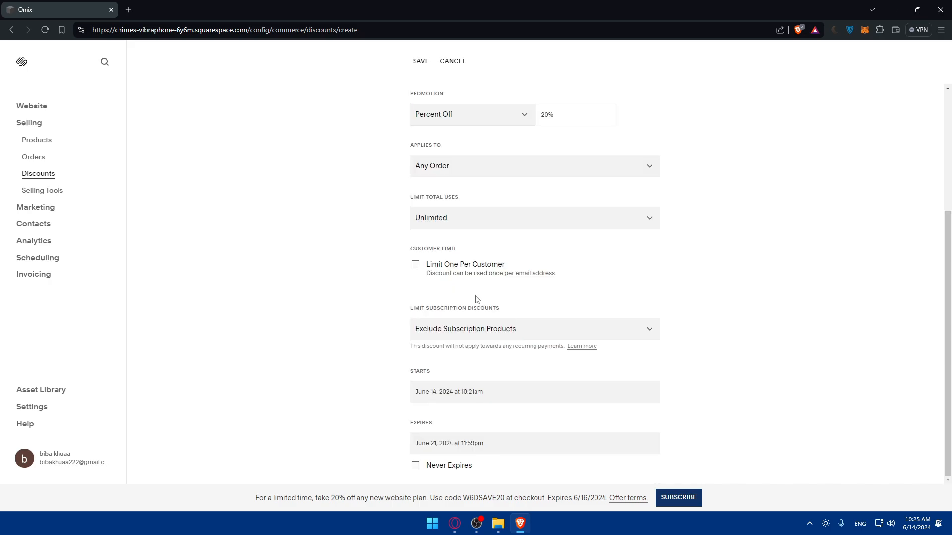
{"action": "left_click", "coordinate": [436, 219]}
{"action": "left_click", "coordinate": [445, 240]}
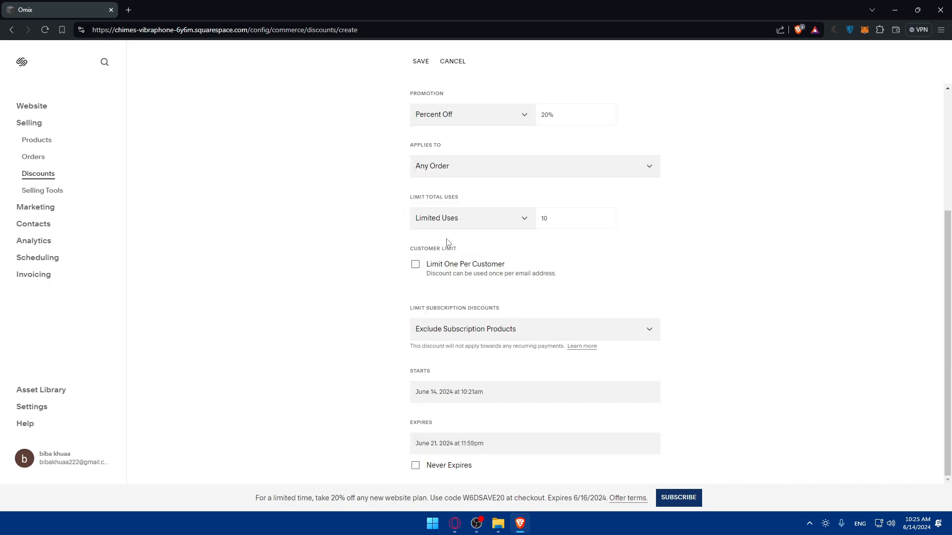
{"action": "double_click", "coordinate": [562, 212]}
{"action": "type", "text": "50"}
- Enable Limit One Per Customer for the discount and dismiss the upgrade offer
{"action": "left_click", "coordinate": [418, 267]}
{"action": "left_click_drag", "start_coordinate": [404, 250], "coordinate": [475, 249]}
{"action": "left_click", "coordinate": [379, 257]}
{"action": "left_click", "coordinate": [418, 267]}
{"action": "left_click", "coordinate": [388, 300]}
- Try the First Payment, All Payments and Exclude Subscription Products limits for subscription discounts, and settle on First Payment
{"action": "left_click", "coordinate": [480, 336]}
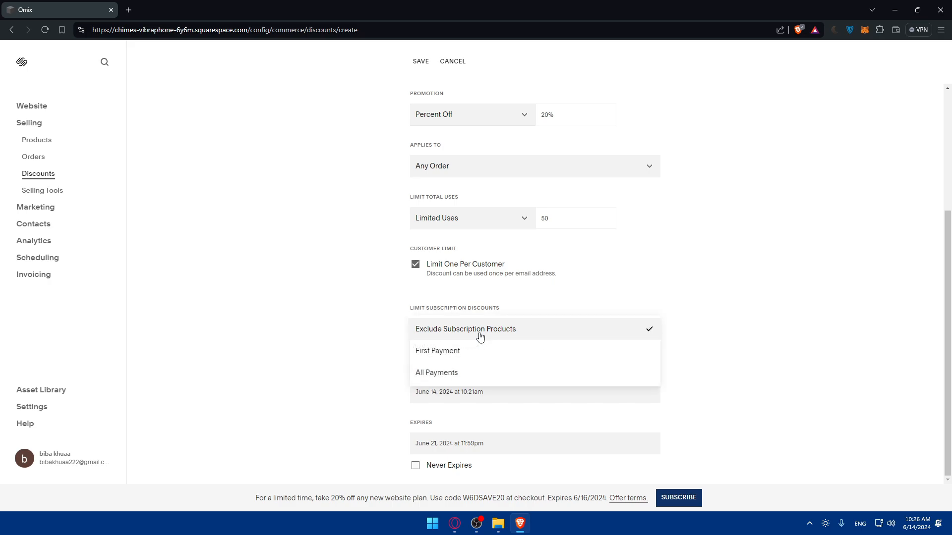
{"action": "left_click", "coordinate": [472, 351]}
{"action": "left_click", "coordinate": [471, 334]}
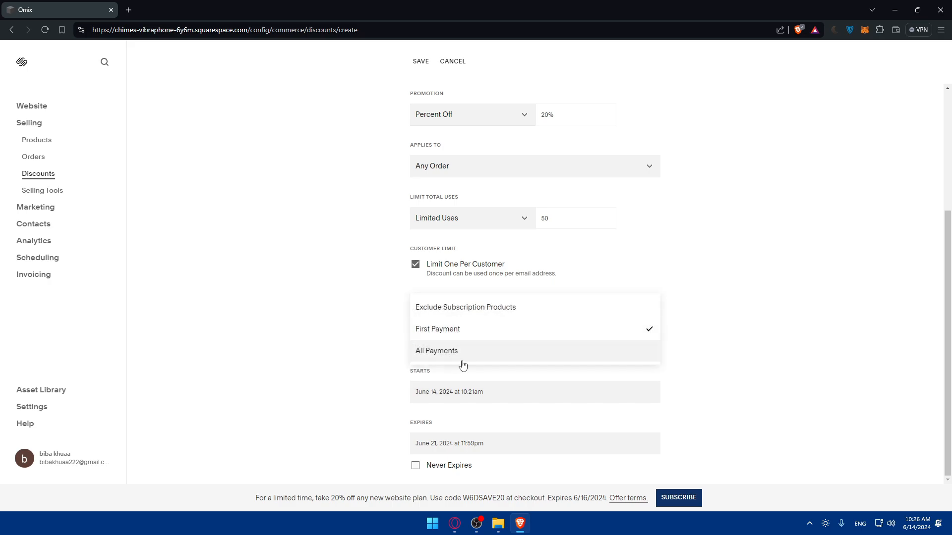
{"action": "left_click", "coordinate": [456, 352]}
{"action": "left_click", "coordinate": [464, 331]}
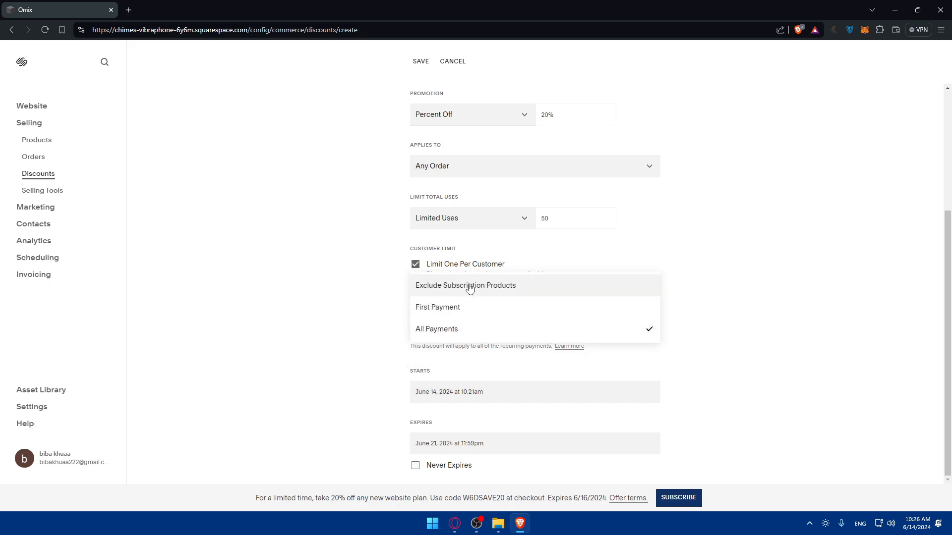
{"action": "left_click", "coordinate": [468, 286]}
{"action": "left_click", "coordinate": [478, 337]}
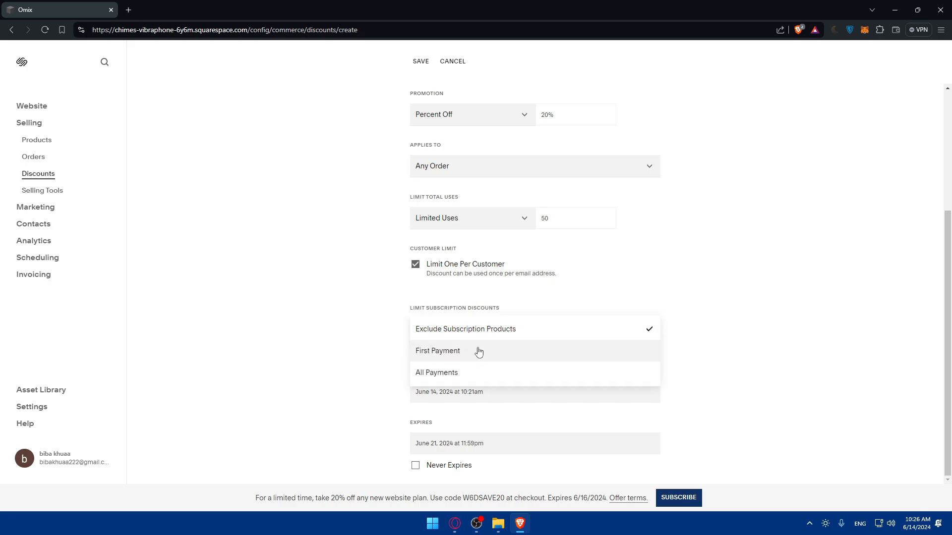
{"action": "left_click", "coordinate": [469, 352]}
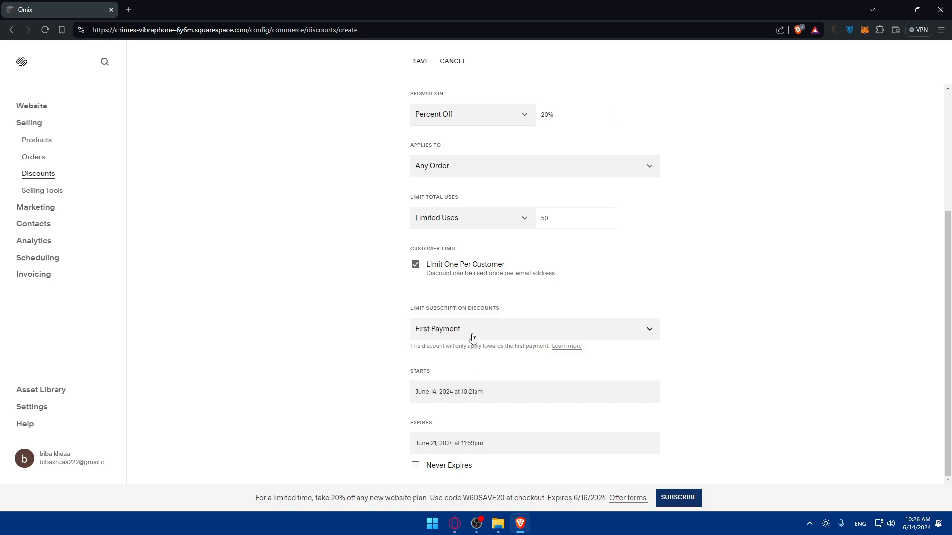
- Open the discount's start date for review and set the discount to never expire
{"action": "left_click", "coordinate": [467, 398]}
{"action": "left_click", "coordinate": [583, 140]}
{"action": "left_click", "coordinate": [439, 465]}
- Try to save the Test discount and return to the discounts list
{"action": "scroll", "coordinate": [445, 408], "scroll_direction": "up", "scroll_amount": 3}
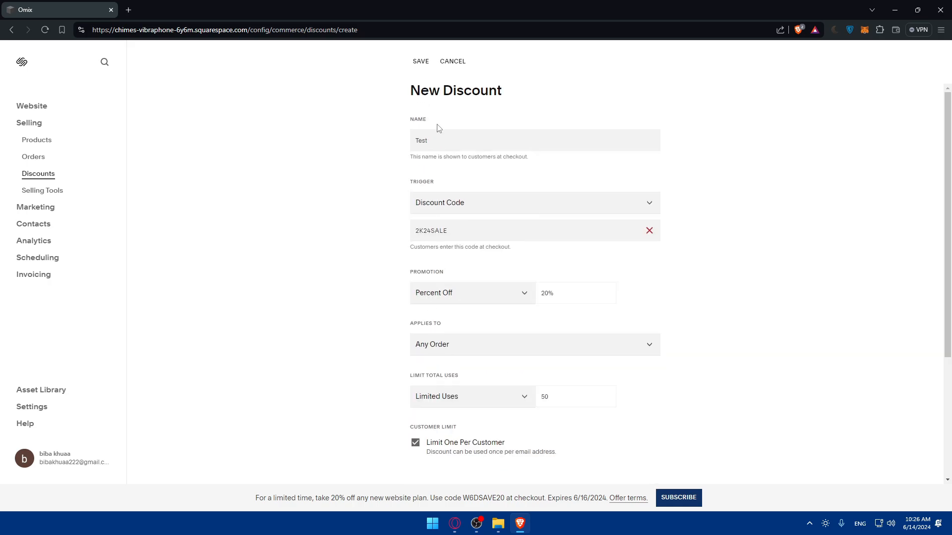
{"action": "left_click", "coordinate": [421, 63]}
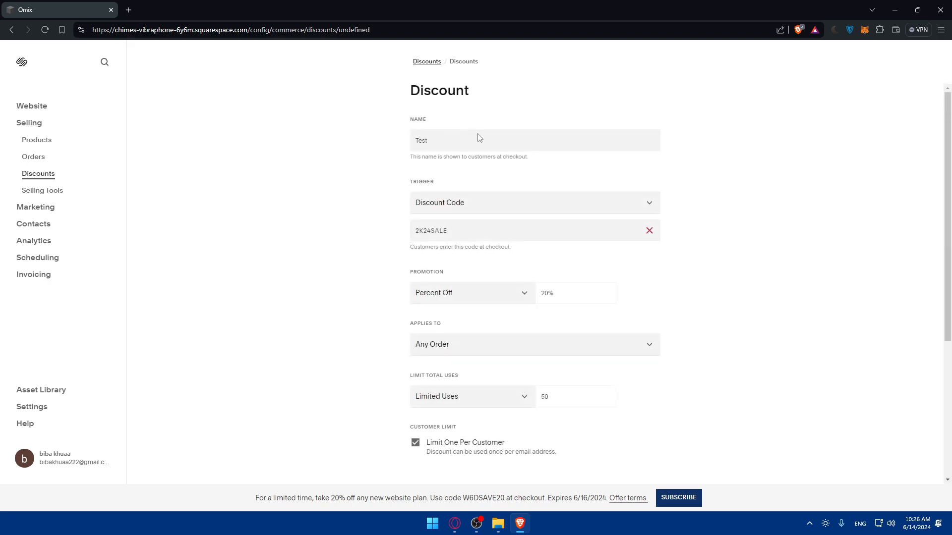
{"action": "left_click", "coordinate": [429, 65]}
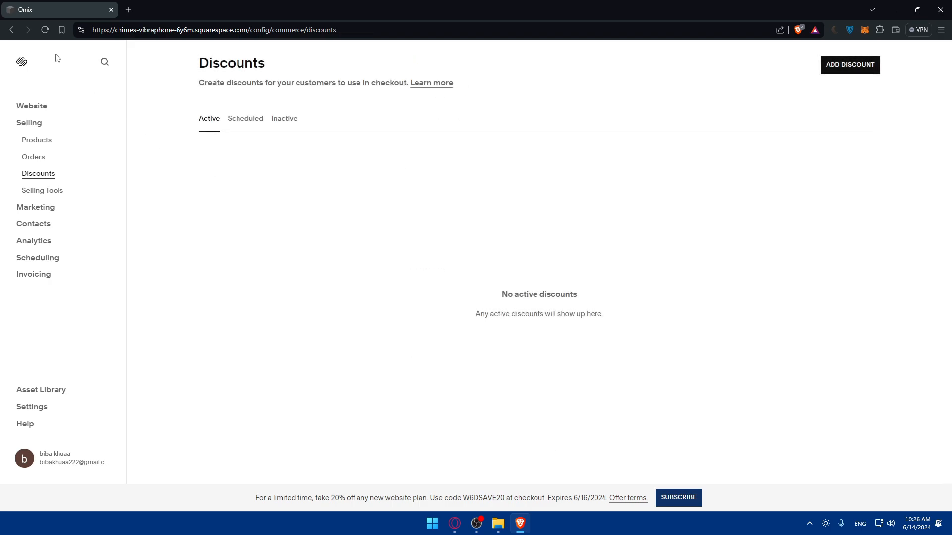
- Reload the discounts page and check the active, scheduled and inactive lists for the discount
{"action": "left_click", "coordinate": [45, 30]}
{"action": "left_click", "coordinate": [240, 128]}
{"action": "left_click", "coordinate": [276, 125]}
{"action": "left_click", "coordinate": [208, 127]}
{"action": "left_click", "coordinate": [295, 129]}
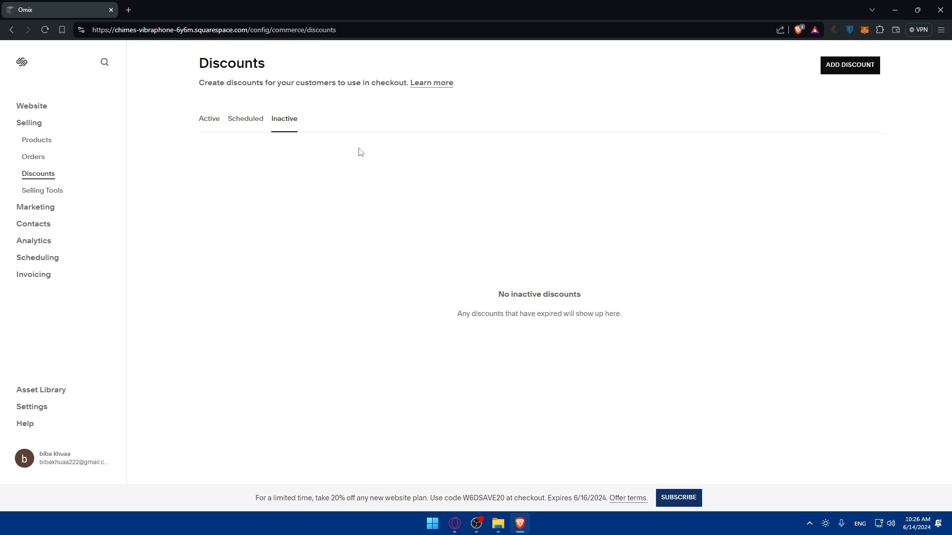
{"action": "left_click", "coordinate": [209, 124]}
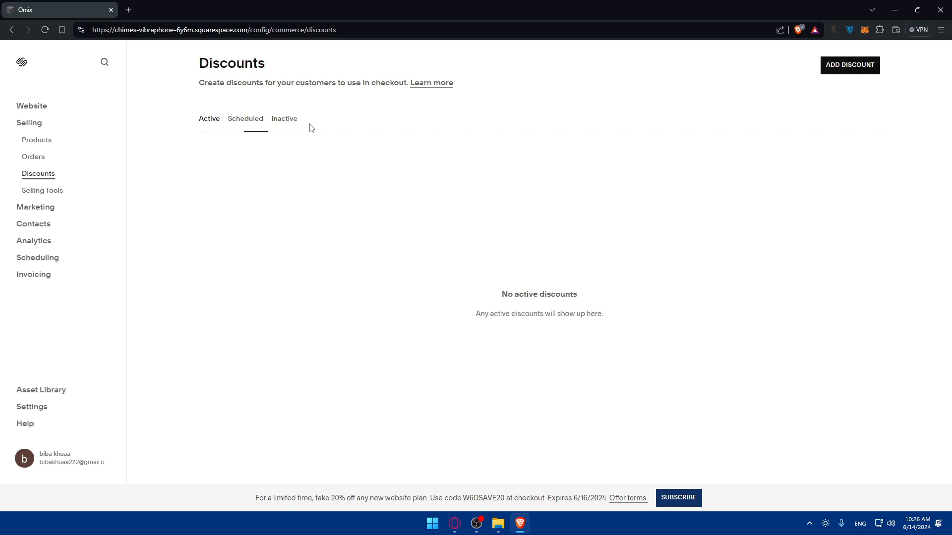
- Start a new discount, enable Limit One Per Customer and dismiss the upgrade offer
{"action": "left_click", "coordinate": [850, 66]}
{"action": "scroll", "coordinate": [442, 231], "scroll_direction": "down", "scroll_amount": 3}
{"action": "scroll", "coordinate": [440, 235], "scroll_direction": "down", "scroll_amount": 2}
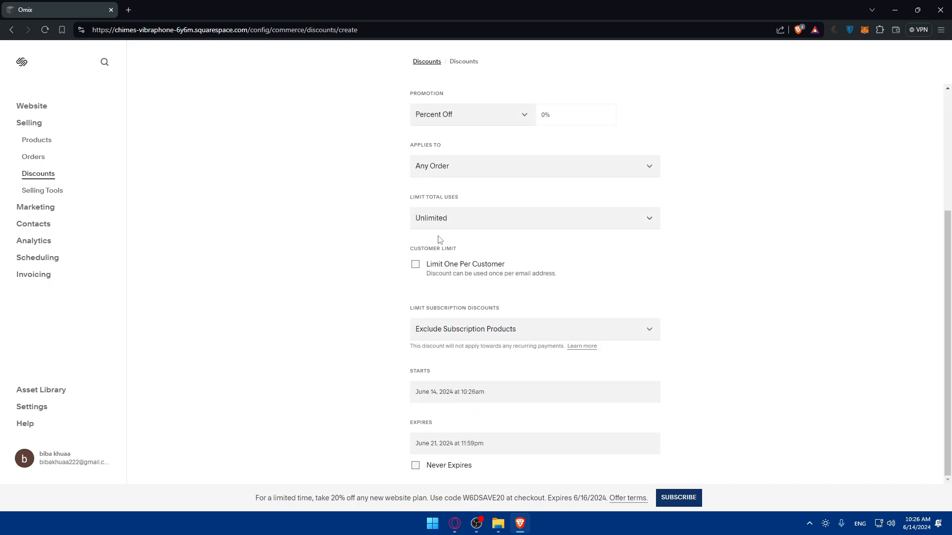
{"action": "left_click", "coordinate": [416, 265]}
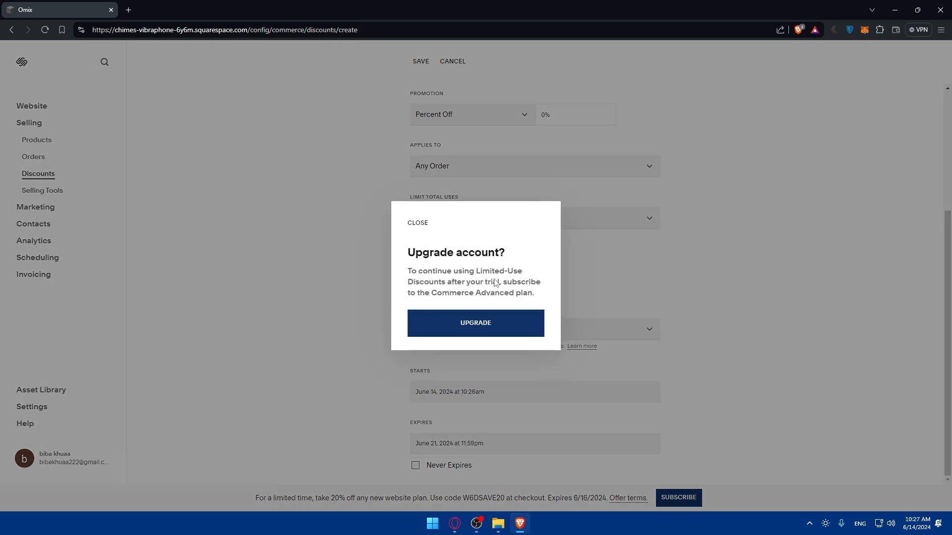
{"action": "left_click_drag", "start_coordinate": [411, 249], "coordinate": [546, 297]}
{"action": "left_click", "coordinate": [293, 272]}
- Name the new discount "srgdsfh" and generate an automatic discount code for it
{"action": "scroll", "coordinate": [413, 224], "scroll_direction": "up", "scroll_amount": 3}
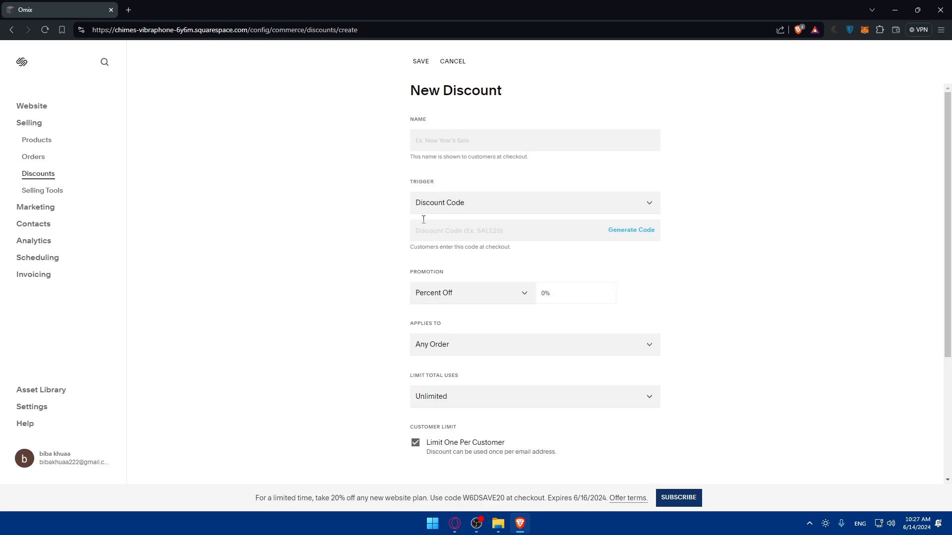
{"action": "type", "text": "custom"}
{"action": "left_click", "coordinate": [625, 232]}
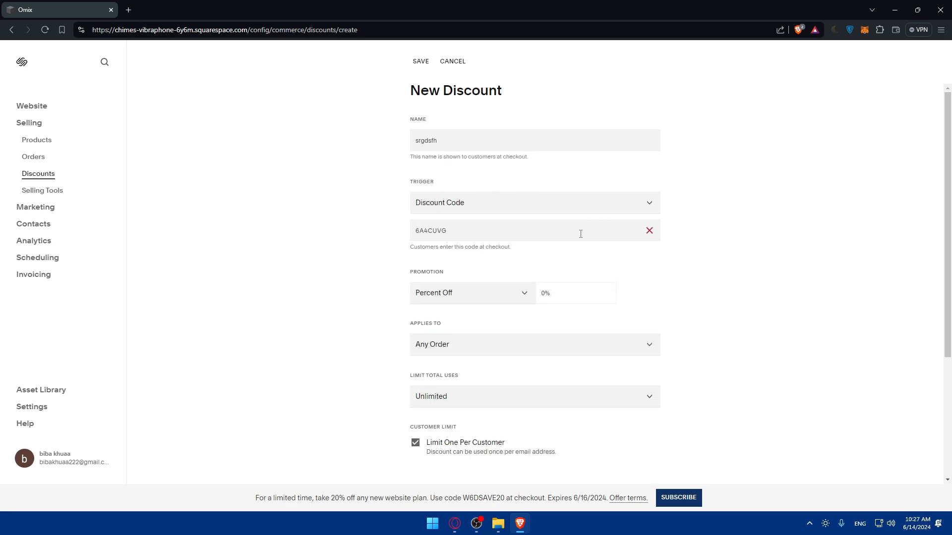
- Set the new discount's Percent Off promotion to 10% and save the discount
{"action": "scroll", "coordinate": [541, 237], "scroll_direction": "down", "scroll_amount": 2}
{"action": "scroll", "coordinate": [541, 237], "scroll_direction": "up", "scroll_amount": 2}
{"action": "left_click", "coordinate": [561, 281]}
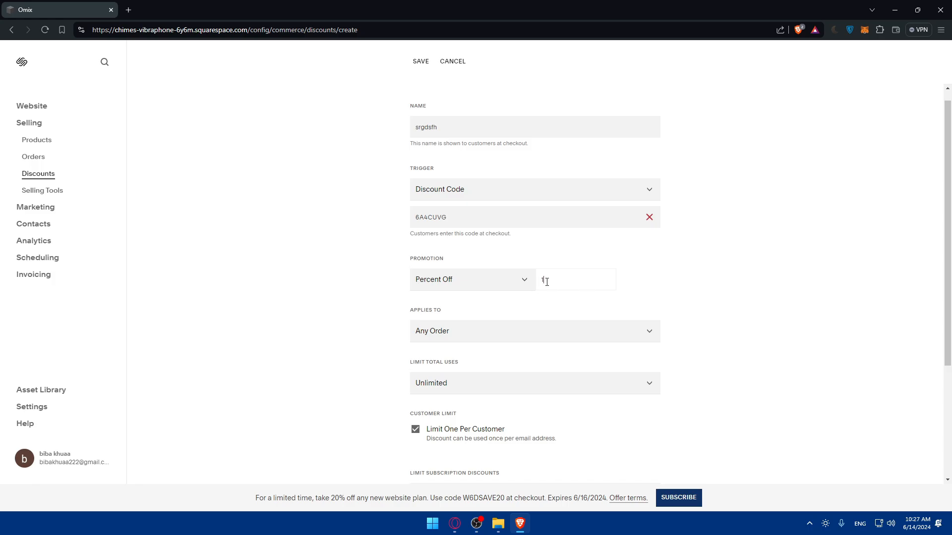
{"action": "scroll", "coordinate": [547, 281], "scroll_direction": "down", "scroll_amount": 3}
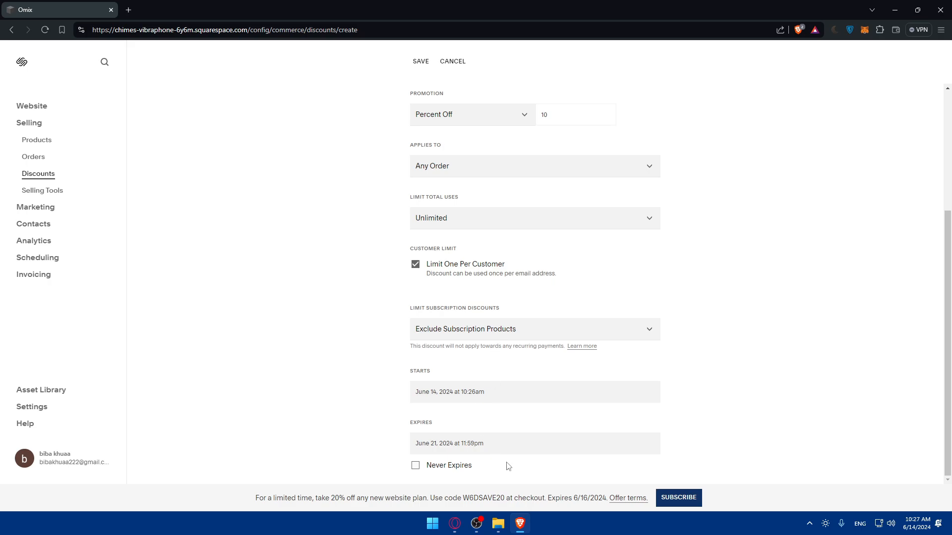
{"action": "scroll", "coordinate": [225, 253], "scroll_direction": "up", "scroll_amount": 3}
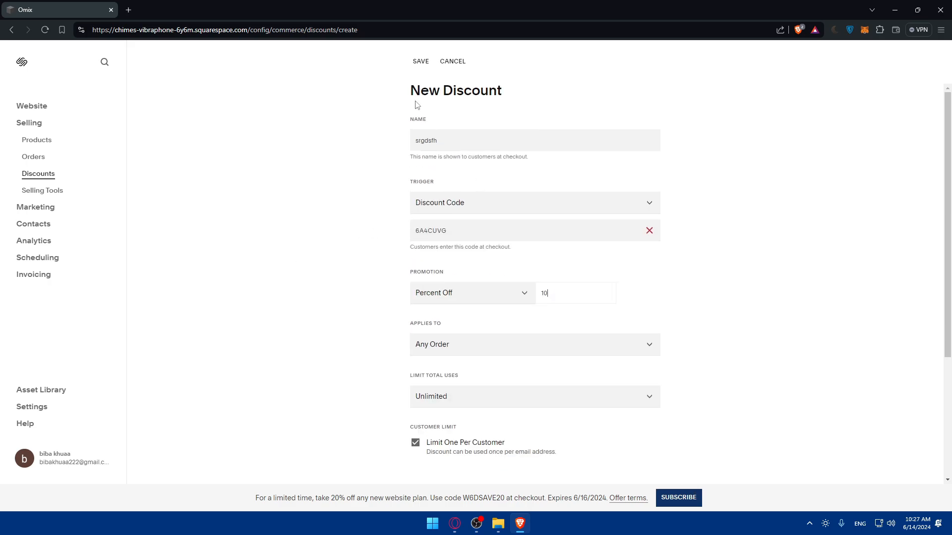
{"action": "left_click", "coordinate": [419, 61]}
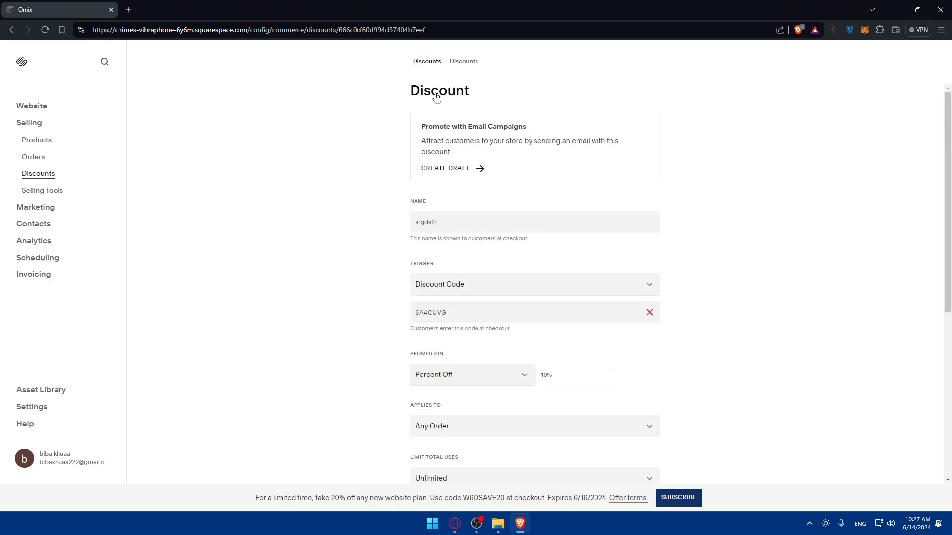
- Return to the discounts list, open the "srgdsfh" discount and review its settings
{"action": "left_click", "coordinate": [434, 63]}
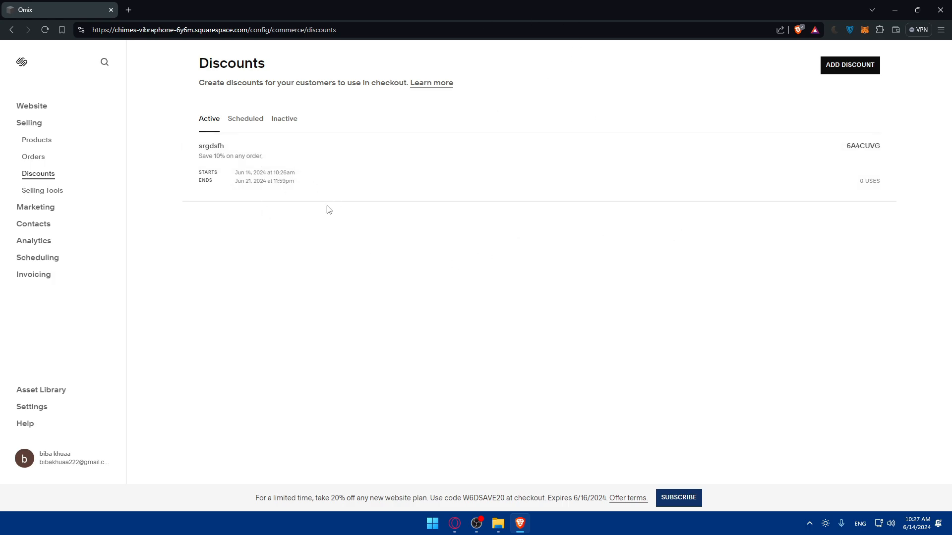
{"action": "left_click", "coordinate": [706, 161]}
{"action": "scroll", "coordinate": [548, 188], "scroll_direction": "down", "scroll_amount": 6}
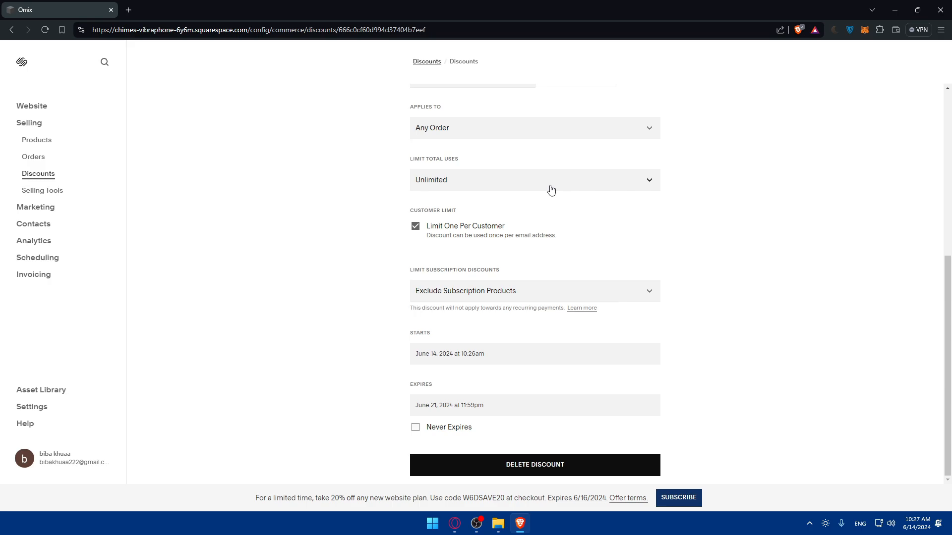
{"action": "scroll", "coordinate": [514, 416], "scroll_direction": "up", "scroll_amount": 6}
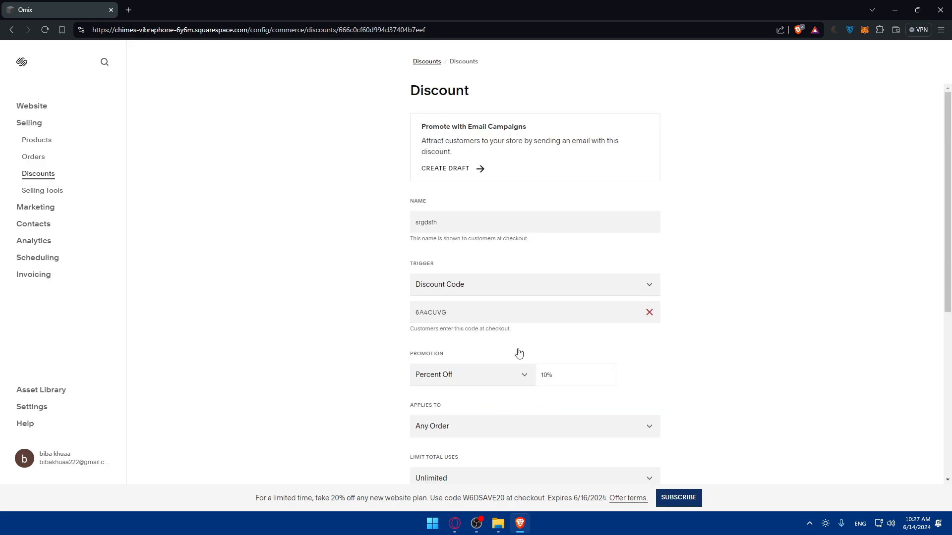